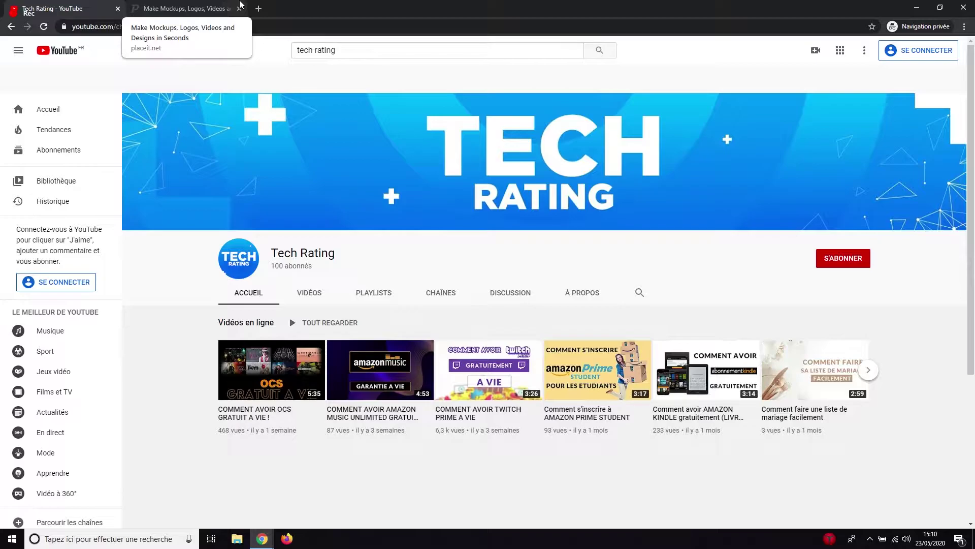
Switch to the Placeit site and browse the logo templates in the Beauty category.
{"action": "left_click", "coordinate": [151, 6]}
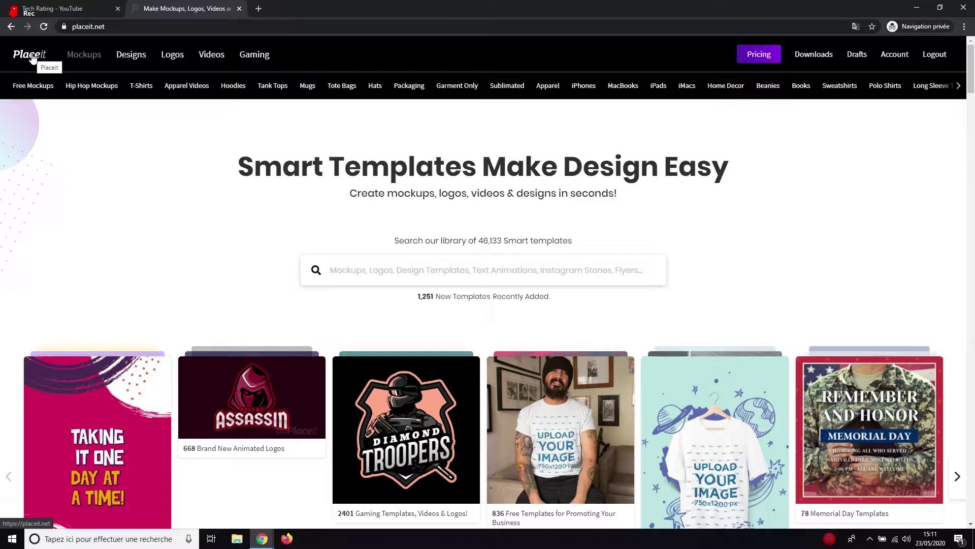
{"action": "mouse_move", "coordinate": [160, 55]}
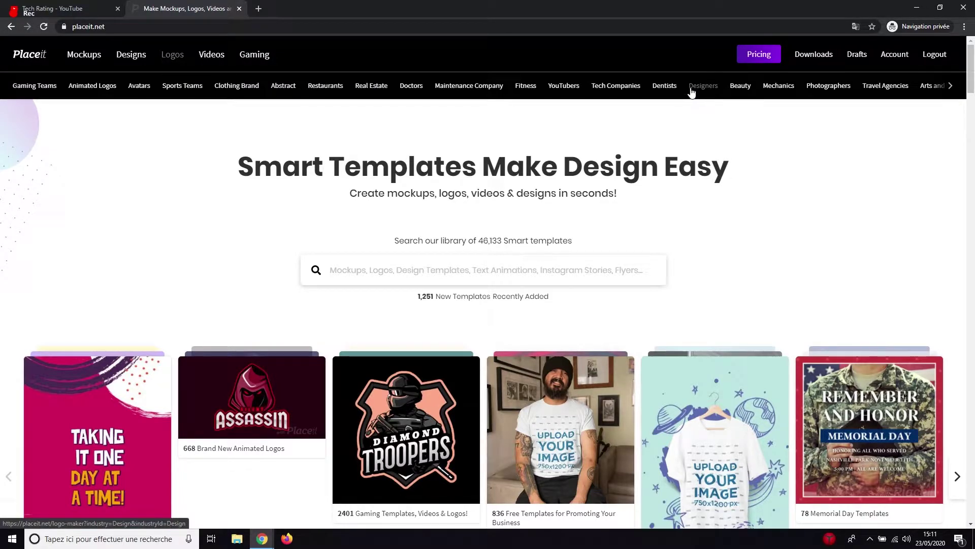
{"action": "left_click", "coordinate": [737, 89]}
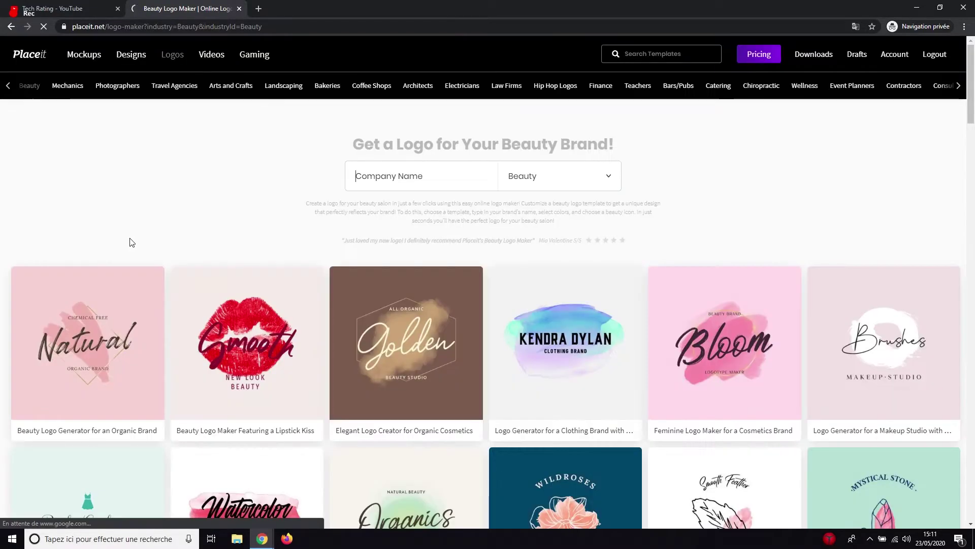
{"action": "scroll", "coordinate": [777, 264], "scroll_direction": "down", "scroll_amount": 1}
{"action": "scroll", "coordinate": [844, 303], "scroll_direction": "down", "scroll_amount": 8}
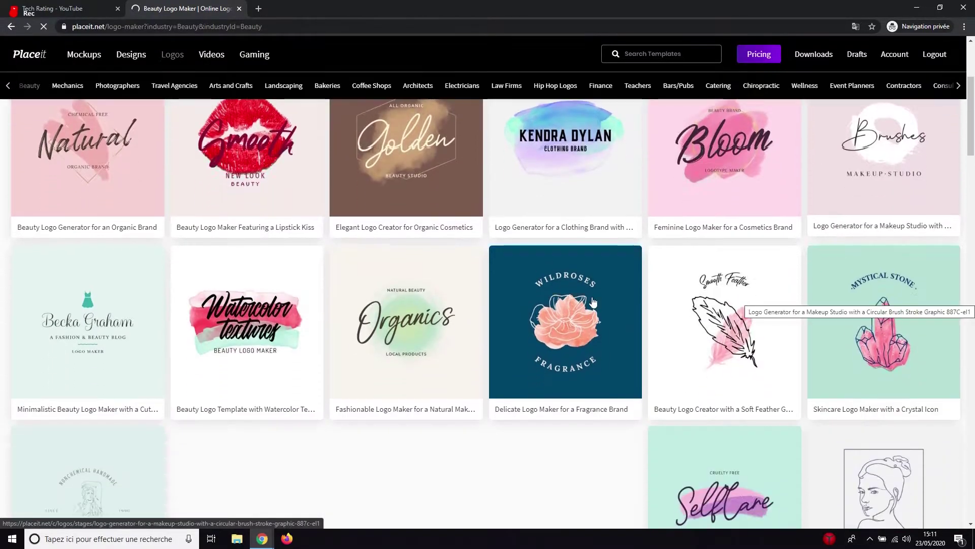
{"action": "scroll", "coordinate": [442, 311], "scroll_direction": "down", "scroll_amount": 4}
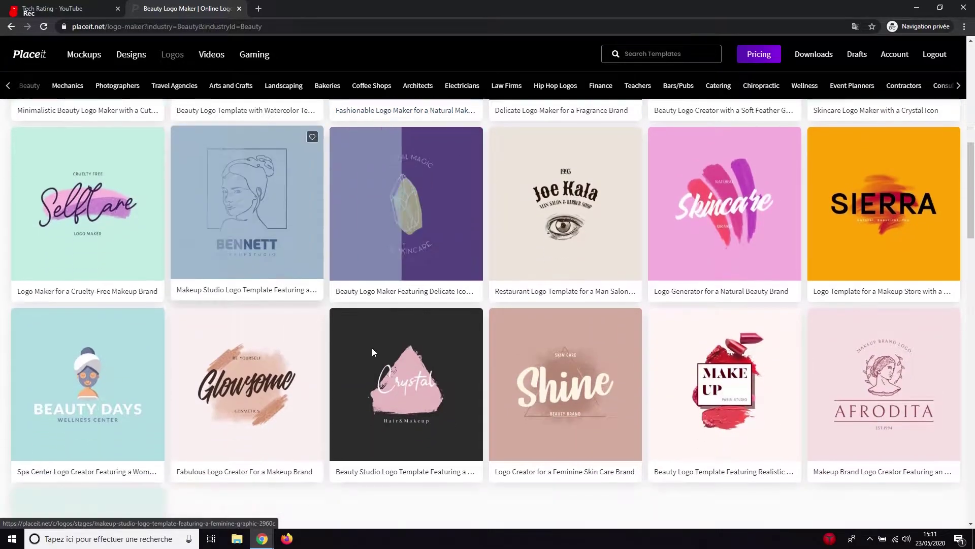
{"action": "scroll", "coordinate": [523, 163], "scroll_direction": "up", "scroll_amount": 10}
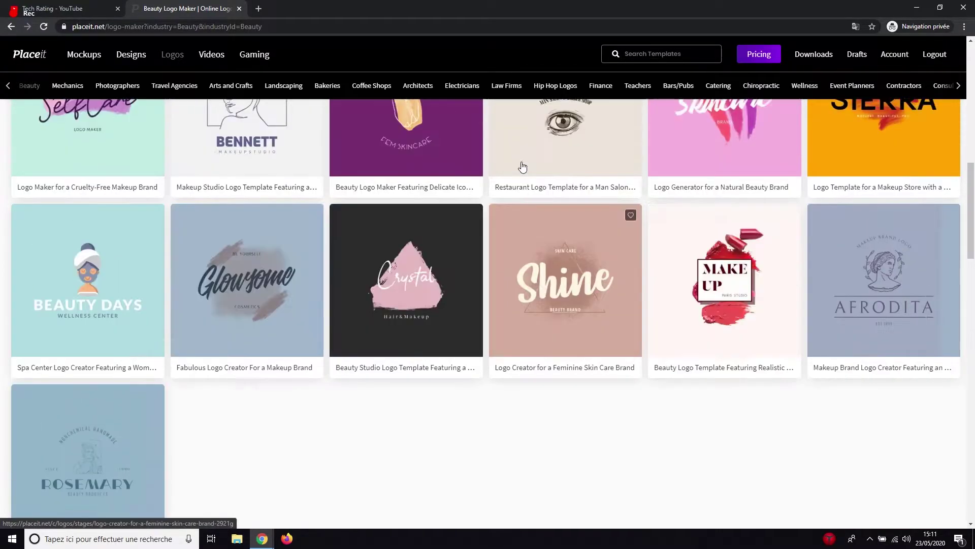
{"action": "scroll", "coordinate": [641, 165], "scroll_direction": "up", "scroll_amount": 3}
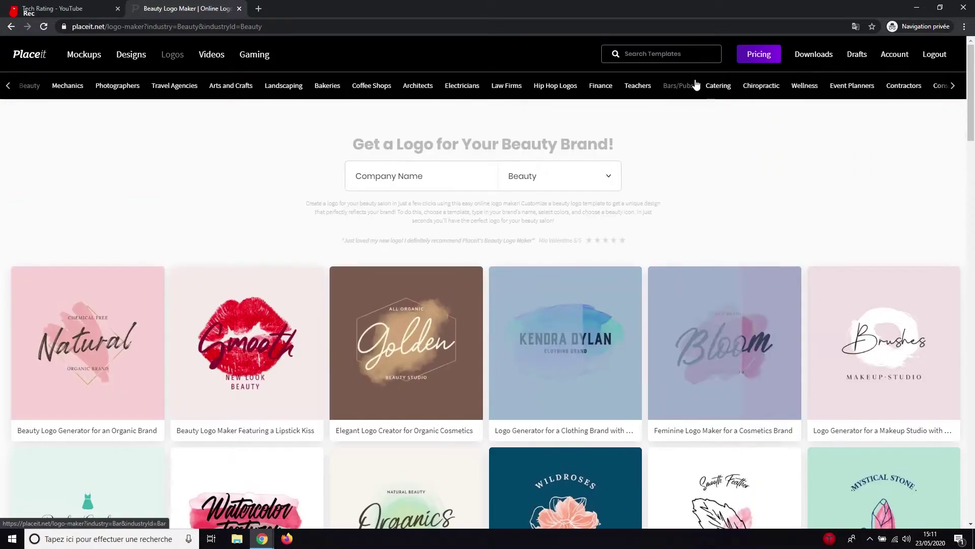
Browse the Travel Agencies logo templates and open the CLOUDS air transportation logo with the plane icon.
{"action": "left_click", "coordinate": [180, 96]}
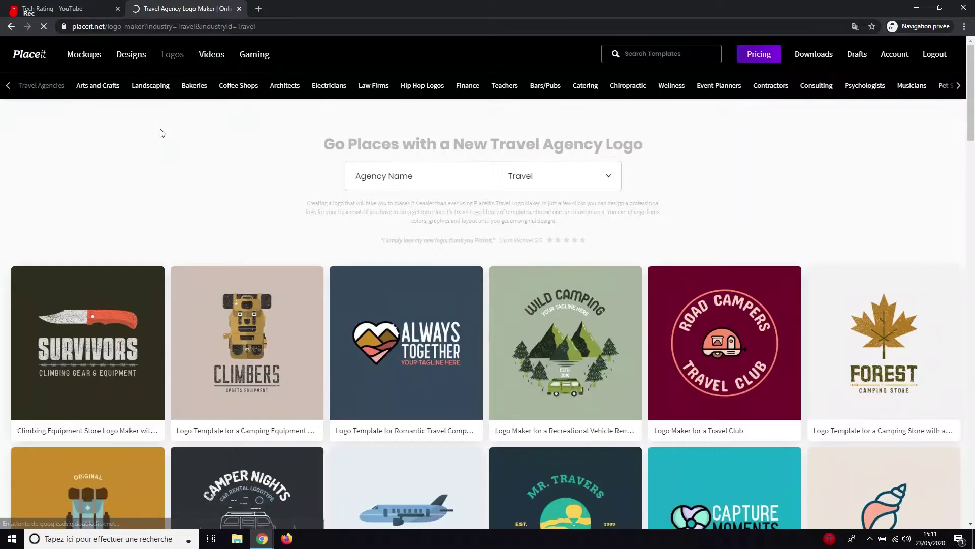
{"action": "scroll", "coordinate": [638, 252], "scroll_direction": "down", "scroll_amount": 3}
{"action": "scroll", "coordinate": [770, 429], "scroll_direction": "down", "scroll_amount": 10}
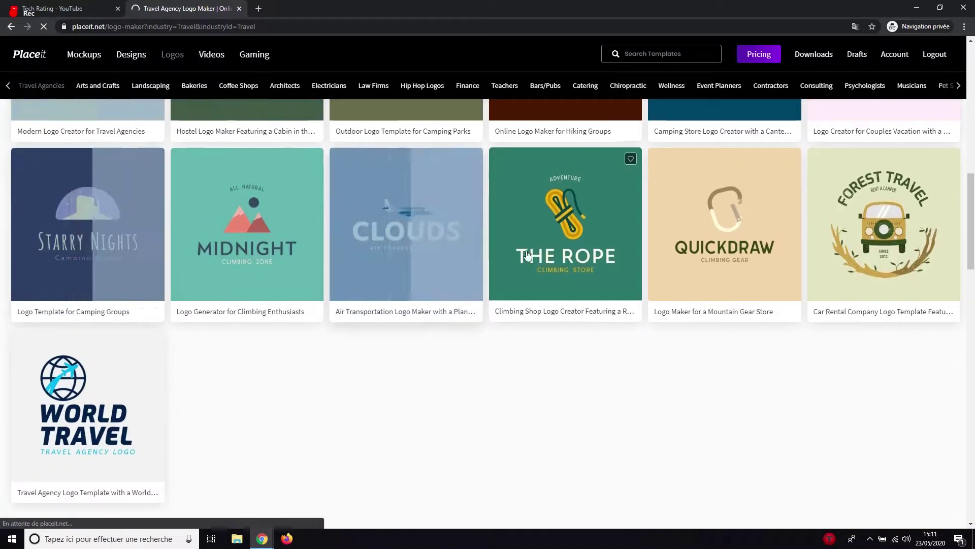
{"action": "scroll", "coordinate": [117, 386], "scroll_direction": "up", "scroll_amount": 5}
{"action": "scroll", "coordinate": [117, 386], "scroll_direction": "up", "scroll_amount": 8}
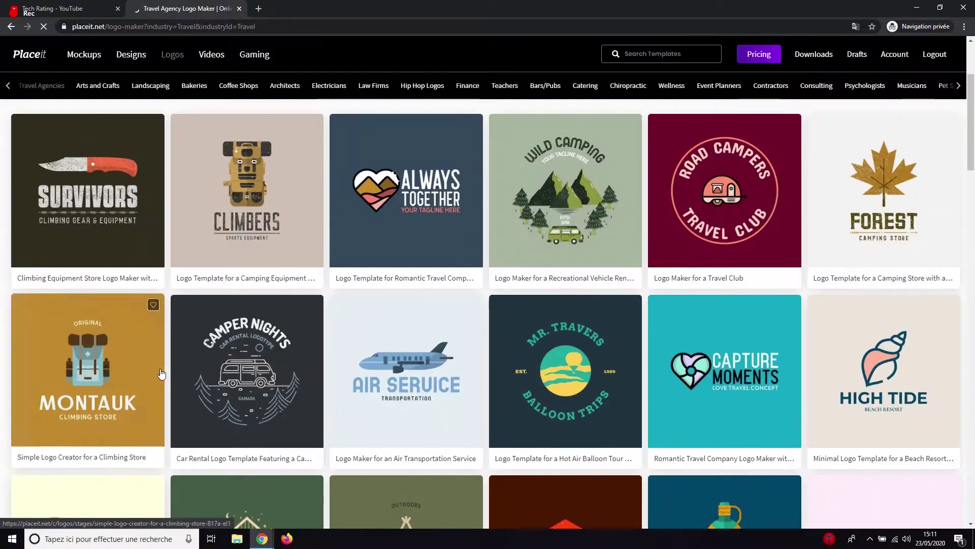
{"action": "scroll", "coordinate": [670, 336], "scroll_direction": "down", "scroll_amount": 9}
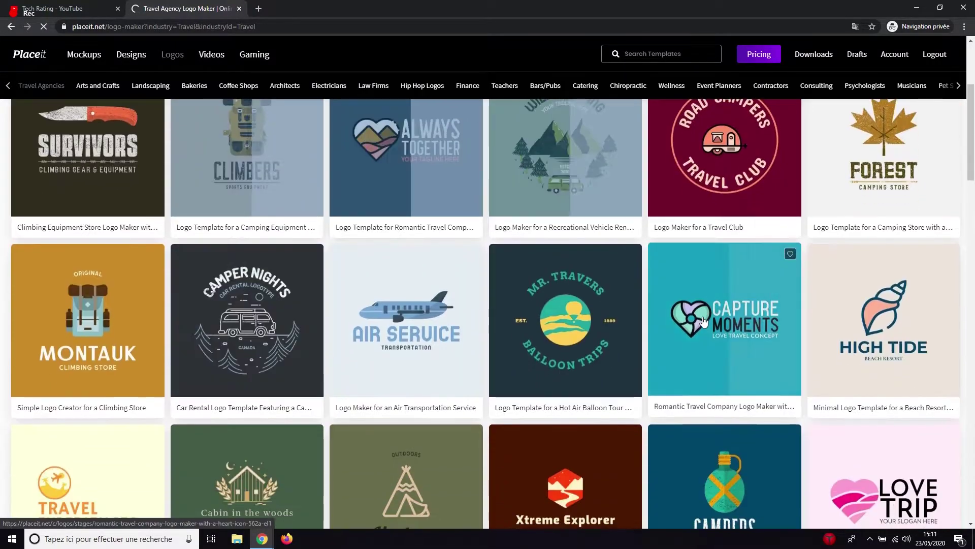
{"action": "scroll", "coordinate": [664, 310], "scroll_direction": "down", "scroll_amount": 2}
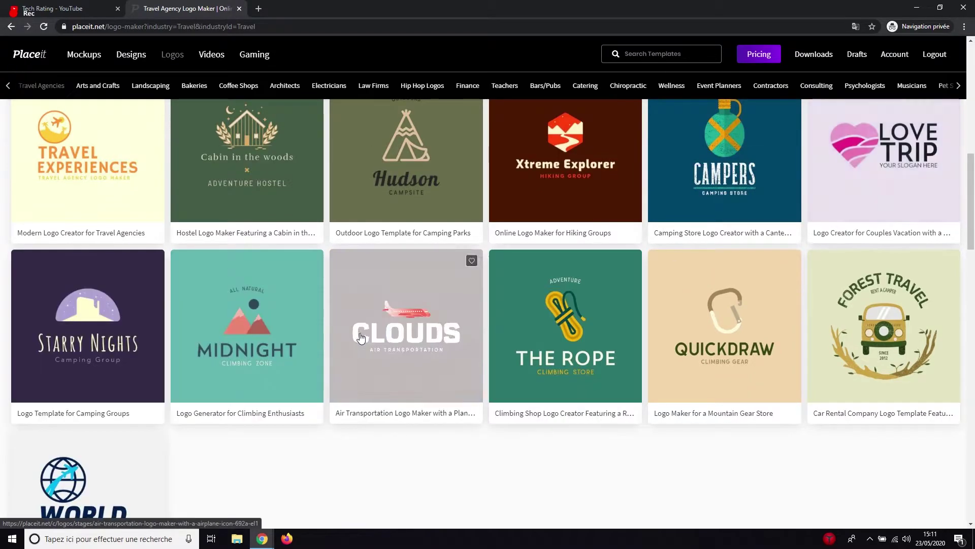
{"action": "left_click", "coordinate": [403, 332]}
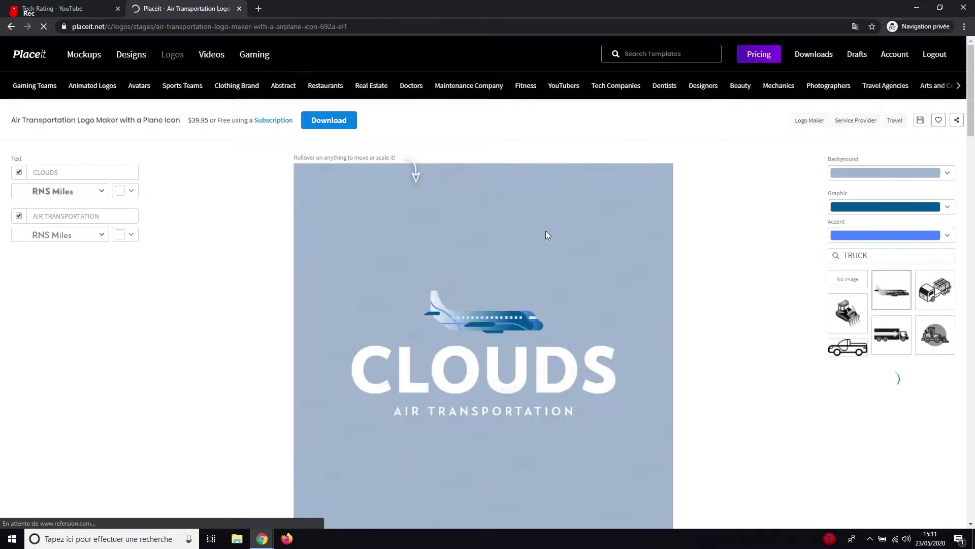
Move the CLOUDS heading above the airplane near the logo's upper edge, and shift the airplane down toward the tagline.
{"action": "scroll", "coordinate": [563, 246], "scroll_direction": "down", "scroll_amount": 2}
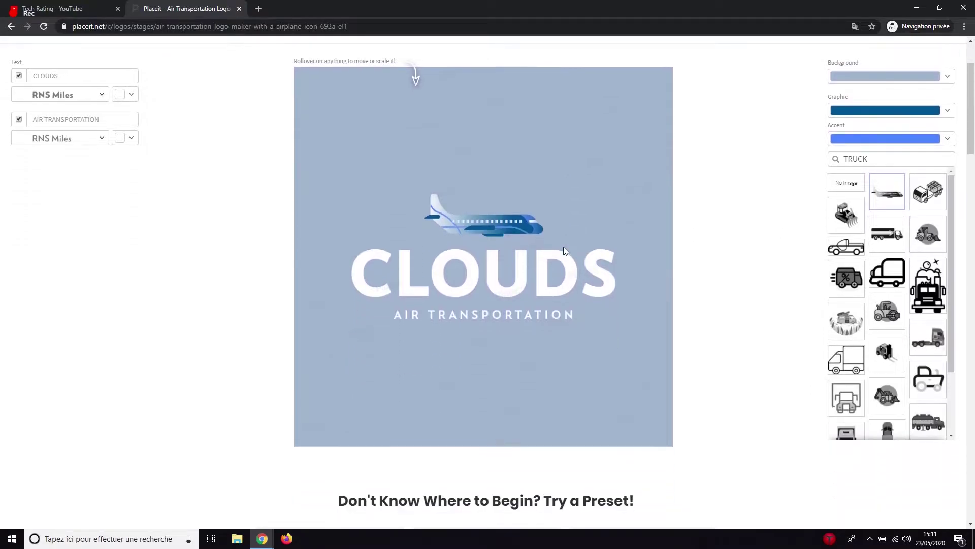
{"action": "scroll", "coordinate": [563, 246], "scroll_direction": "up", "scroll_amount": 1}
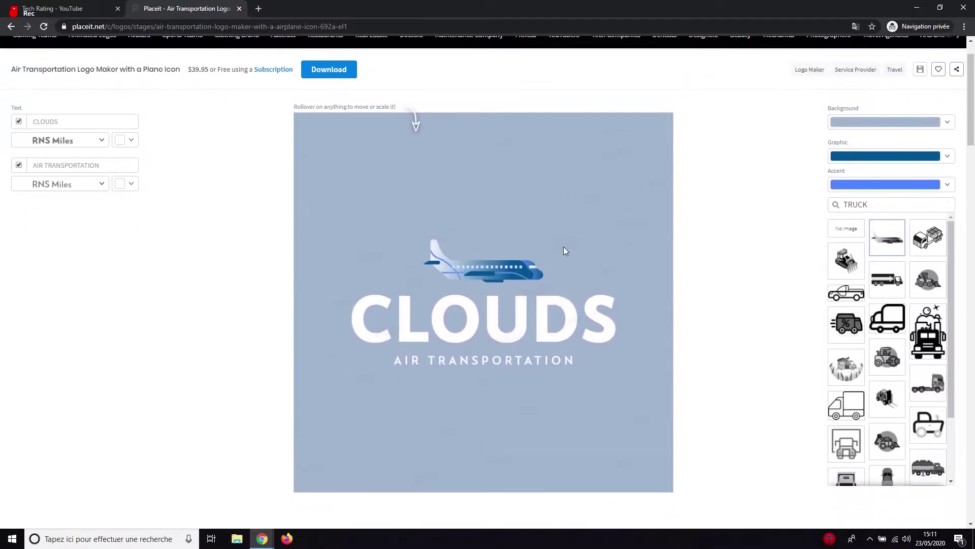
{"action": "left_click", "coordinate": [501, 337]}
{"action": "left_click_drag", "start_coordinate": [497, 320], "coordinate": [498, 173]}
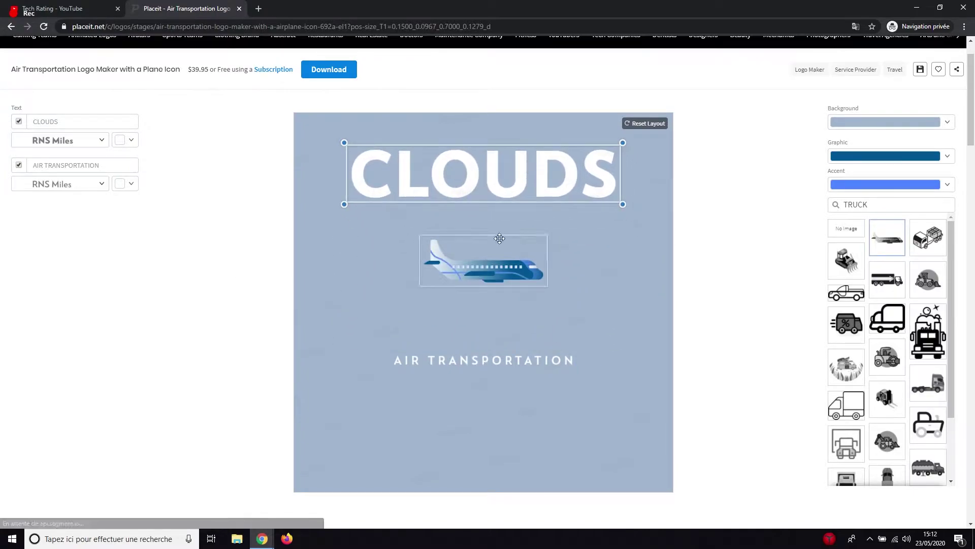
{"action": "left_click_drag", "start_coordinate": [500, 269], "coordinate": [500, 315]}
Set the font of the CLOUDS heading to Anzil regular.
{"action": "left_click", "coordinate": [77, 122]}
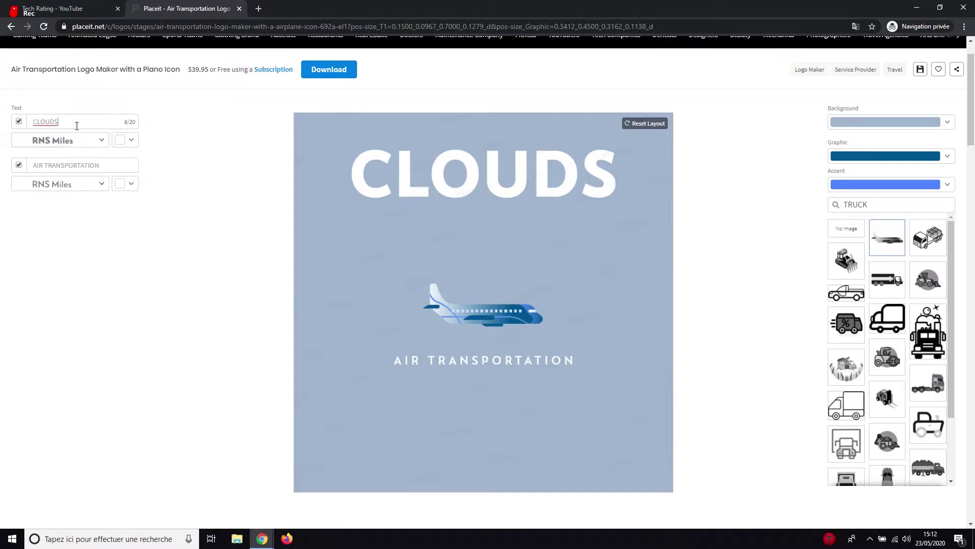
{"action": "left_click", "coordinate": [84, 140]}
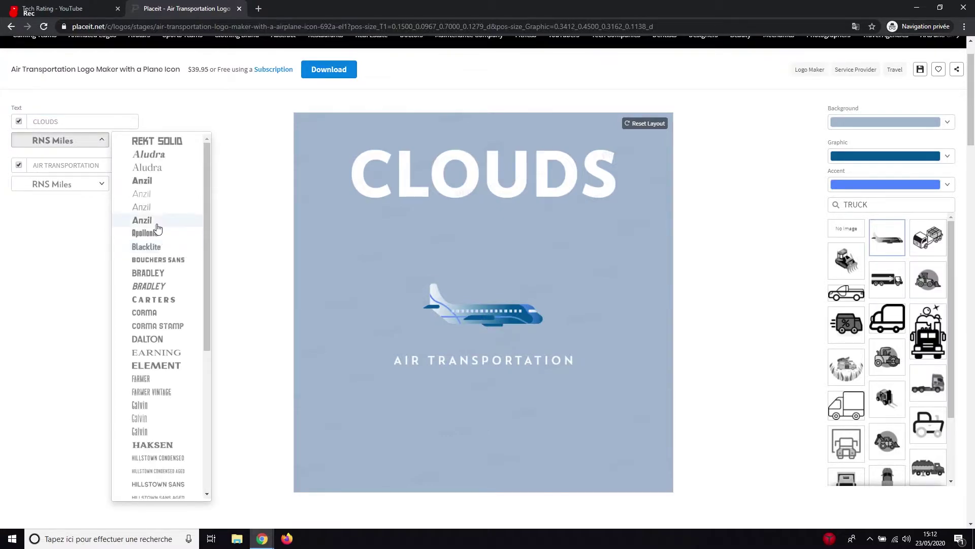
{"action": "left_click", "coordinate": [158, 221]}
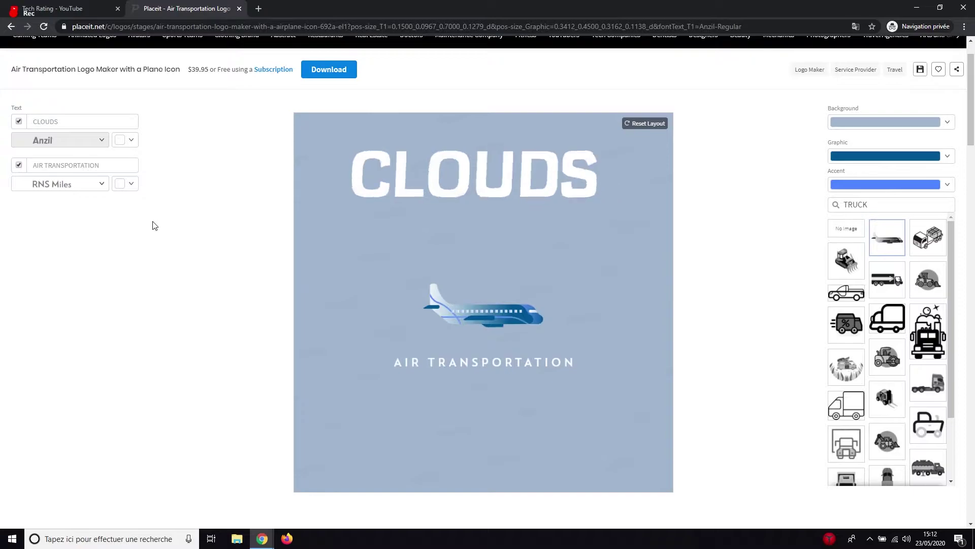
Replace the CLOUDS heading text with PARIS.
{"action": "left_click", "coordinate": [83, 116]}
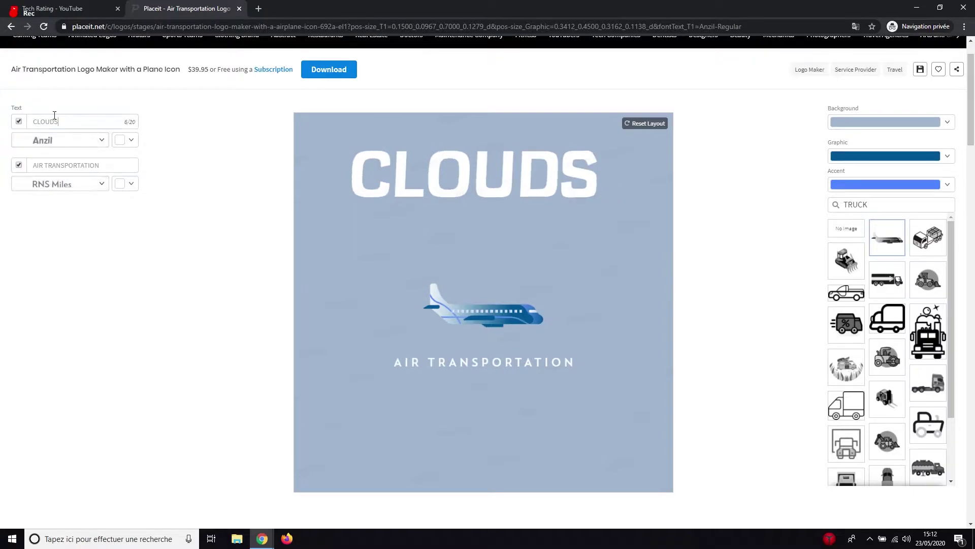
{"action": "key", "text": "BackSpace"}
{"action": "key", "text": "BackSpace"}
{"action": "key", "text": "BackSpace"}
{"action": "key", "text": "BackSpace"}
{"action": "key", "text": "BackSpace"}
{"action": "key", "text": "BackSpace"}
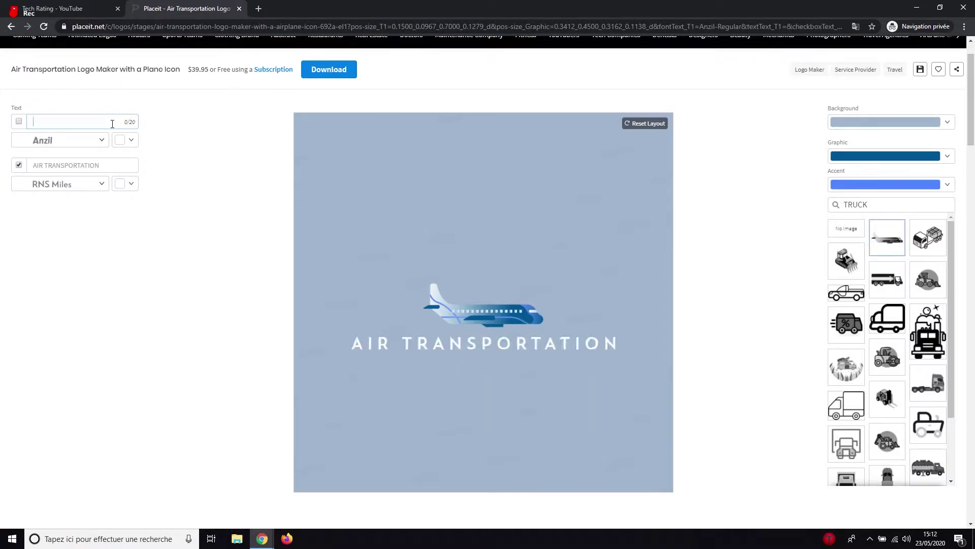
{"action": "type", "text": "PA"}
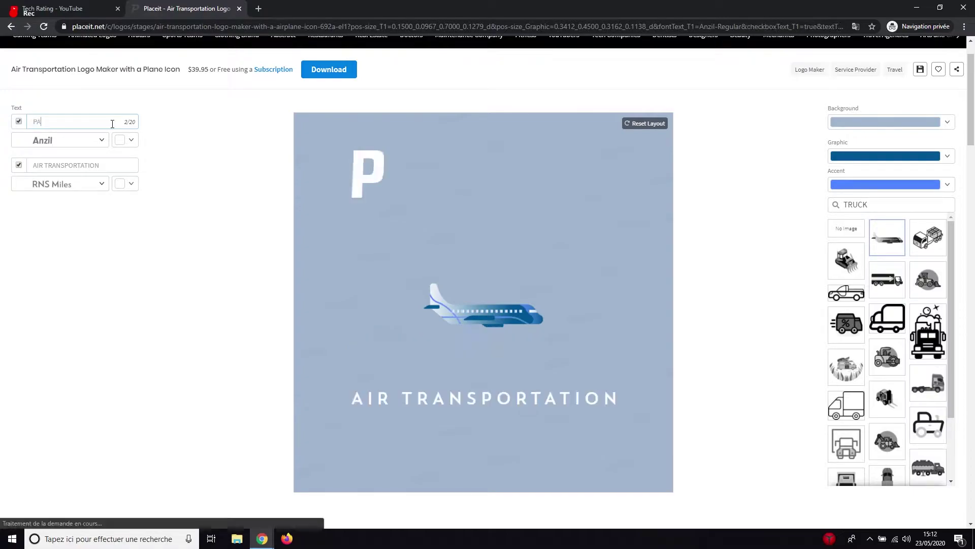
{"action": "type", "text": "RIS"}
Replace the AIR TRANSPORTATION tagline with VOYAGE and center the PARIS heading horizontally above the airplane.
{"action": "left_click_drag", "start_coordinate": [99, 168], "coordinate": [21, 165]}
{"action": "key", "text": "BackSpace"}
{"action": "type", "text": "VOYAGE"}
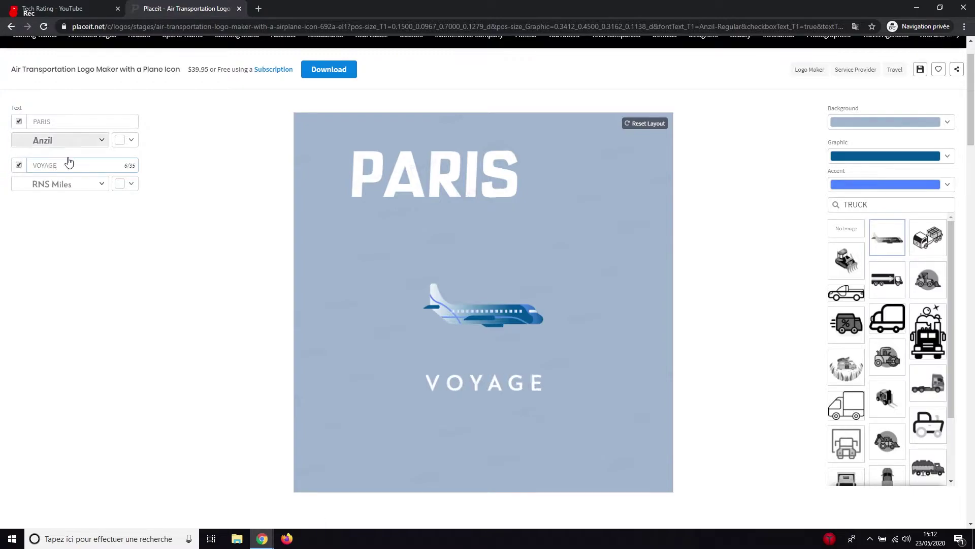
{"action": "left_click_drag", "start_coordinate": [440, 178], "coordinate": [490, 175]}
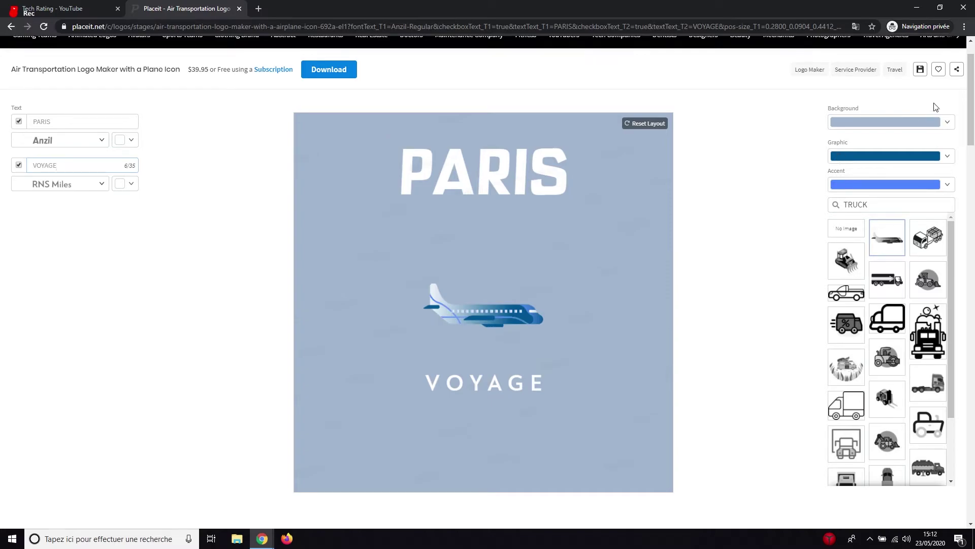
Set the logo background to white and color the PARIS heading dark green.
{"action": "left_click", "coordinate": [937, 124]}
{"action": "left_click", "coordinate": [943, 136]}
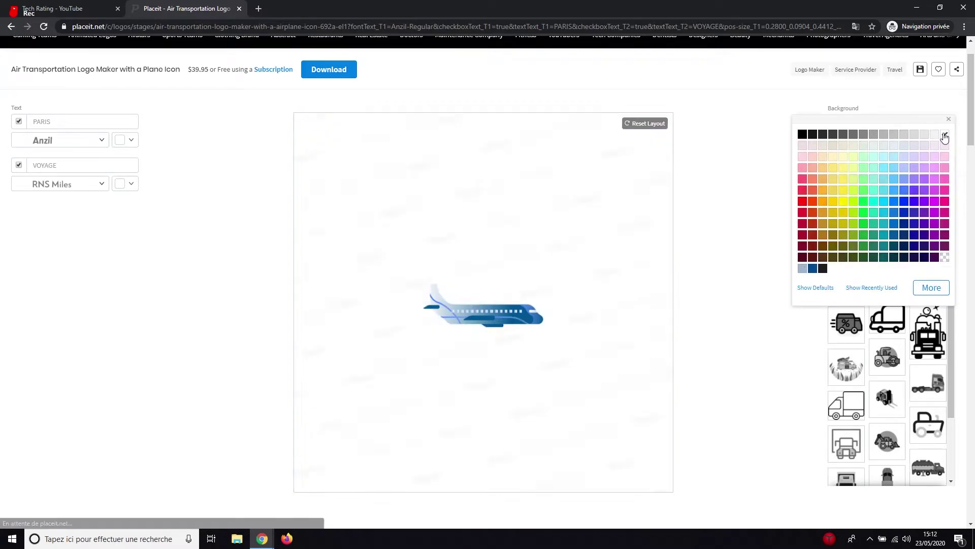
{"action": "left_click", "coordinate": [125, 142]}
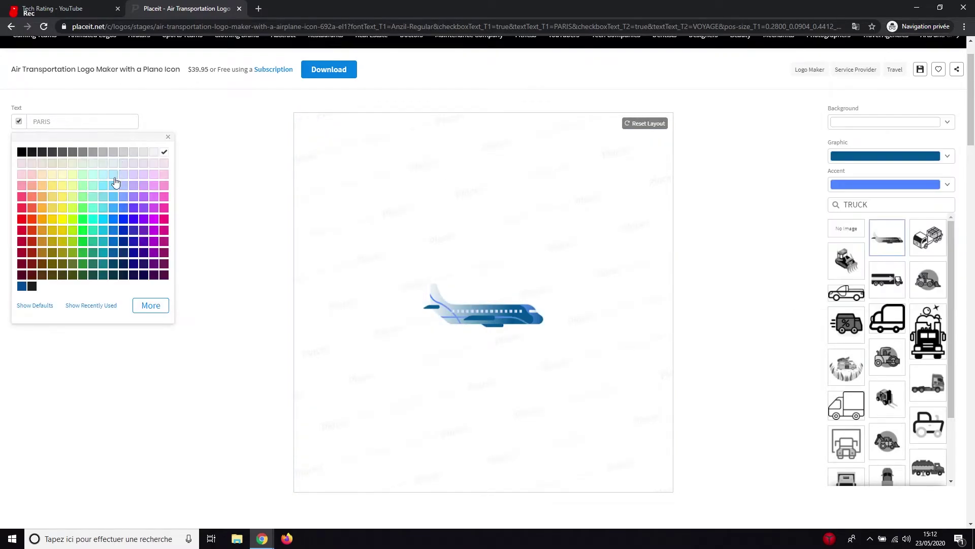
{"action": "left_click", "coordinate": [104, 197]}
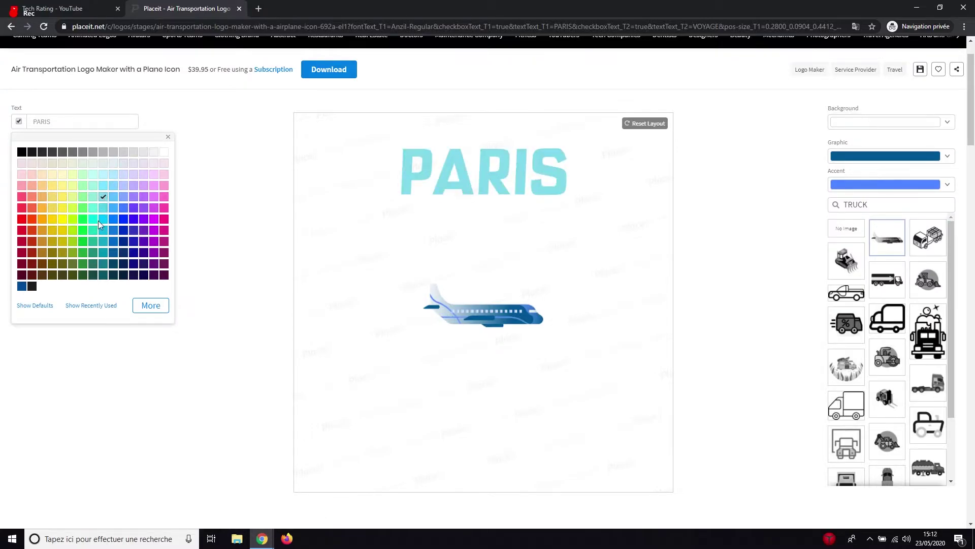
{"action": "left_click", "coordinate": [93, 253]}
{"action": "left_click", "coordinate": [213, 234]}
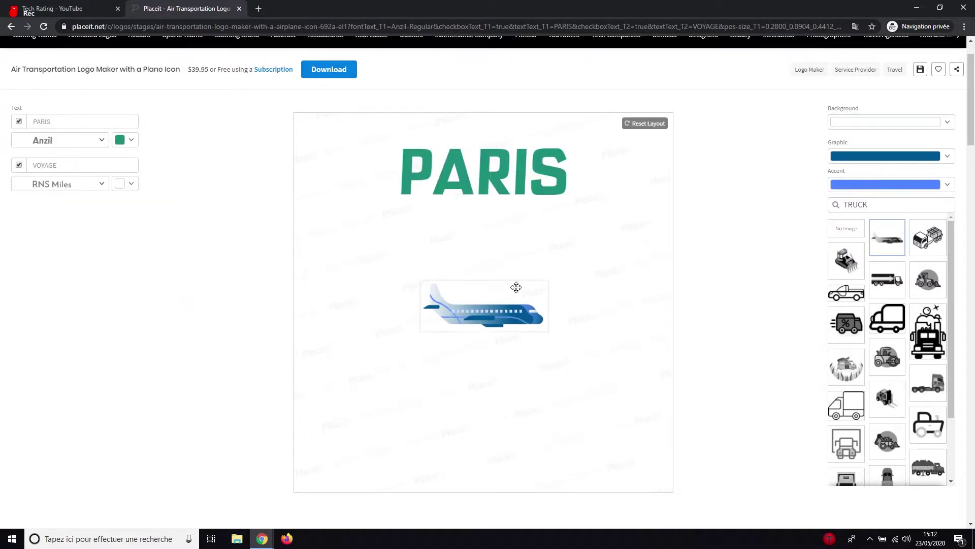
Set the airplane's accent color to cyan and its main graphic color to red.
{"action": "left_click", "coordinate": [884, 193]}
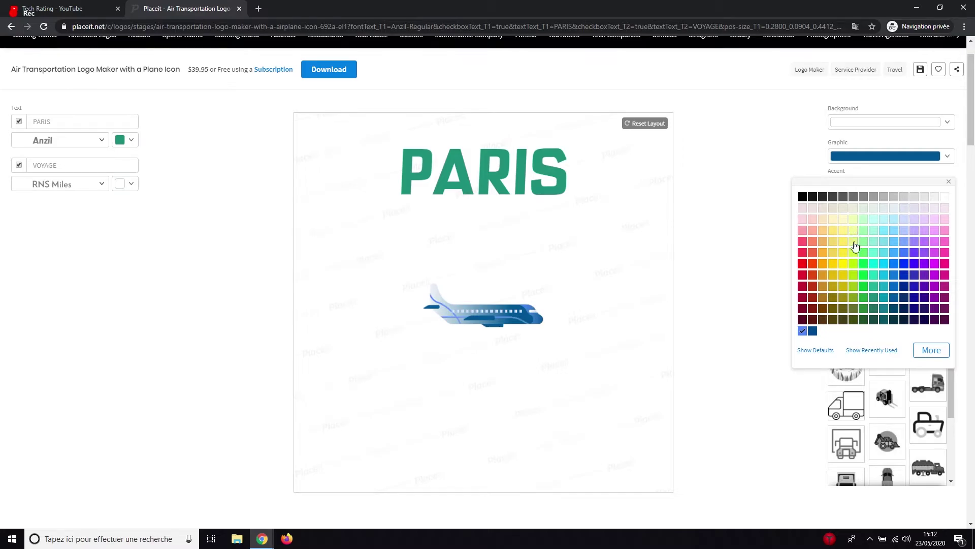
{"action": "left_click", "coordinate": [843, 231]}
{"action": "left_click", "coordinate": [883, 219]}
{"action": "left_click", "coordinate": [813, 155]}
{"action": "left_click", "coordinate": [836, 158]}
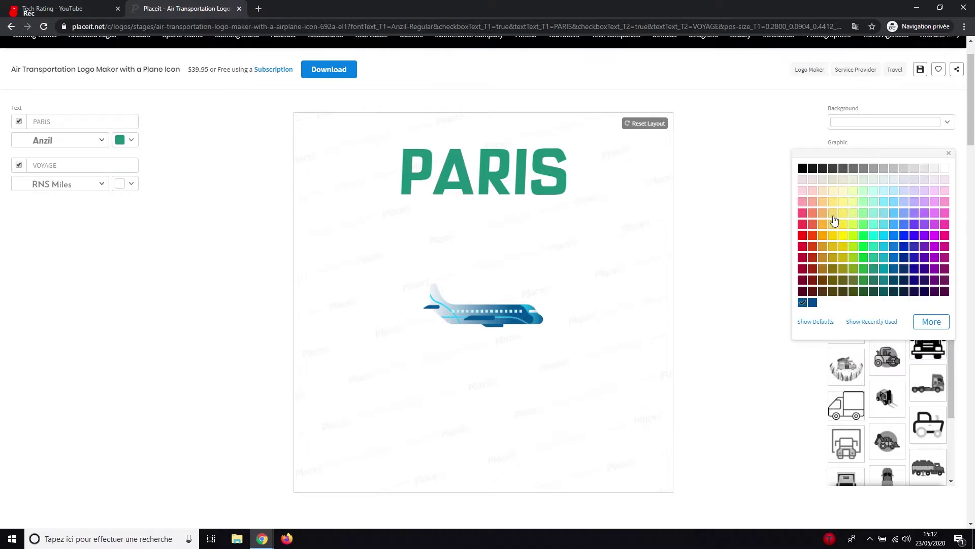
{"action": "left_click", "coordinate": [803, 235]}
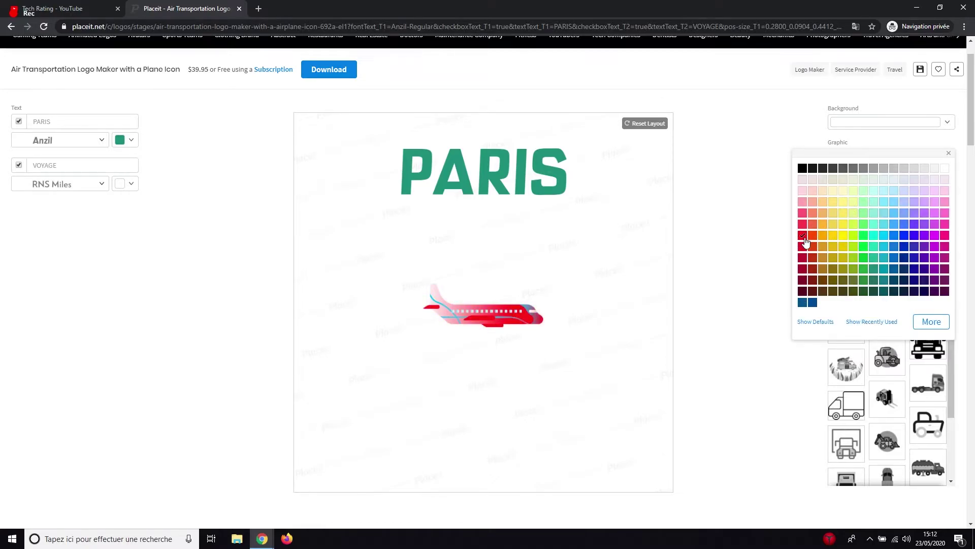
{"action": "left_click", "coordinate": [726, 223]}
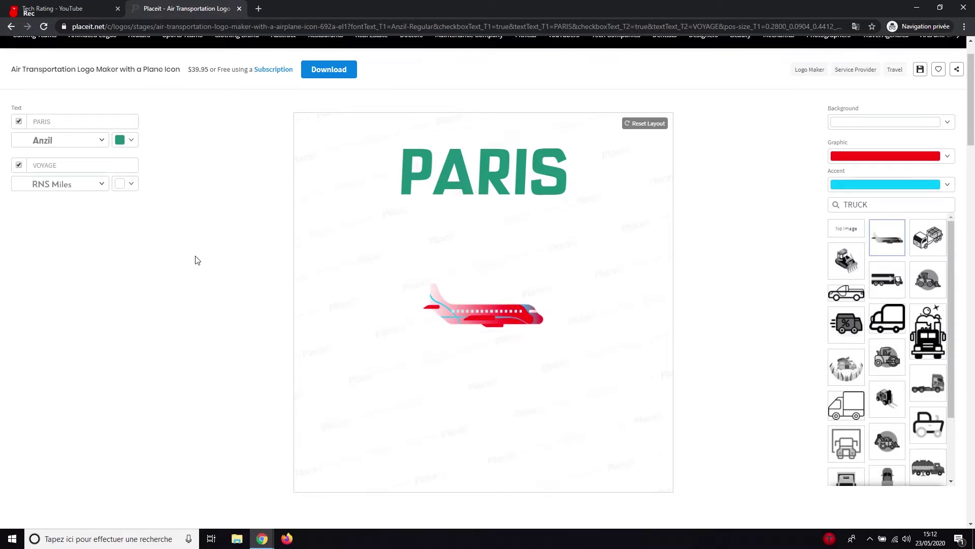
Color the VOYAGE tagline bright green.
{"action": "left_click", "coordinate": [121, 187]}
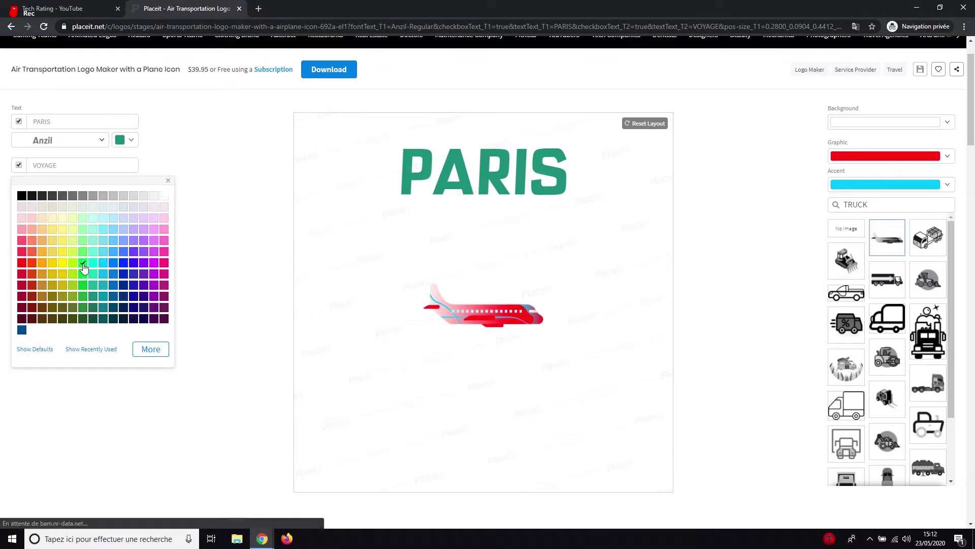
{"action": "left_click", "coordinate": [82, 263]}
{"action": "left_click", "coordinate": [511, 141]}
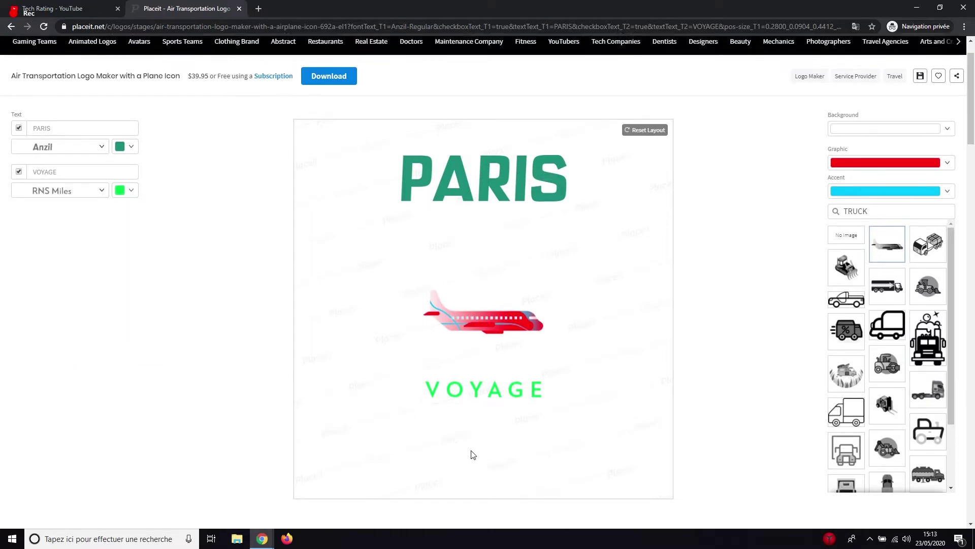
{"action": "scroll", "coordinate": [471, 452], "scroll_direction": "up", "scroll_amount": 1}
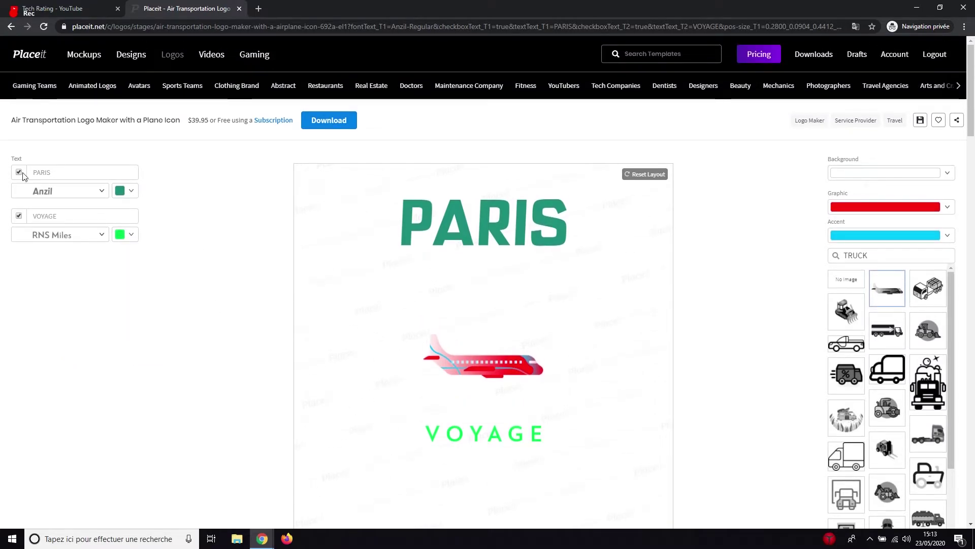
Look through the truck graphics available as alternatives for the logo's airplane icon.
{"action": "scroll", "coordinate": [857, 484], "scroll_direction": "down", "scroll_amount": 1}
{"action": "scroll", "coordinate": [863, 457], "scroll_direction": "up", "scroll_amount": 1}
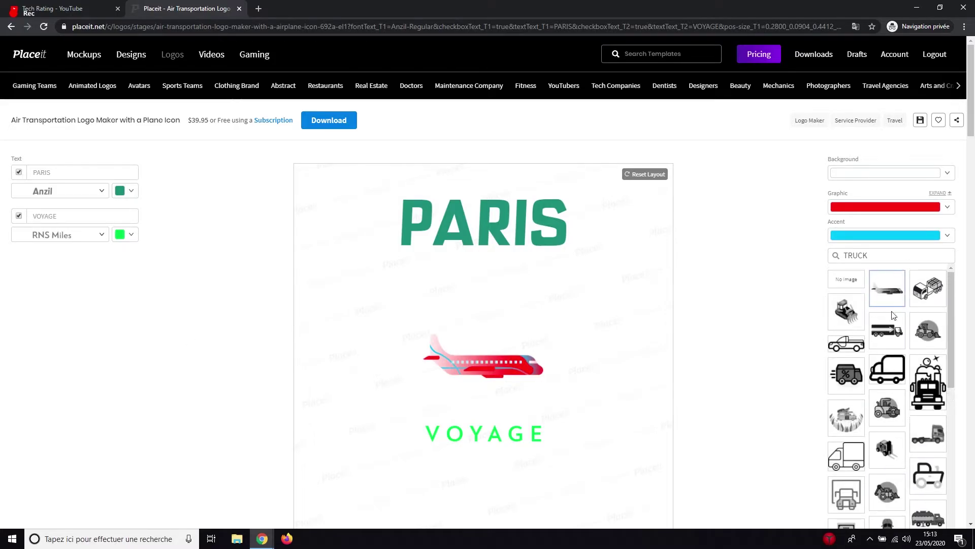
{"action": "scroll", "coordinate": [879, 348], "scroll_direction": "down", "scroll_amount": 10}
{"action": "scroll", "coordinate": [881, 434], "scroll_direction": "up", "scroll_amount": 10}
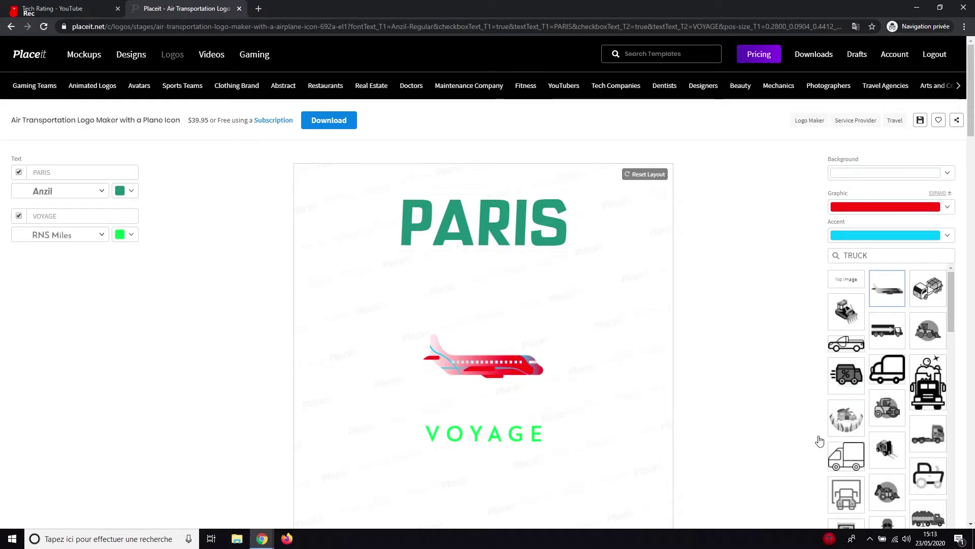
{"action": "scroll", "coordinate": [819, 439], "scroll_direction": "down", "scroll_amount": 2}
{"action": "scroll", "coordinate": [807, 421], "scroll_direction": "down", "scroll_amount": 2}
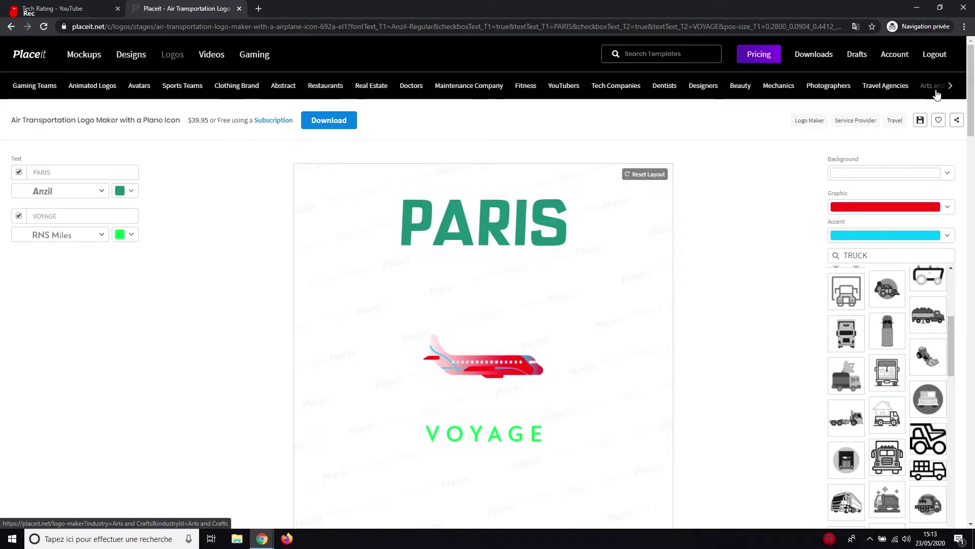
Browse the Restaurants logo templates, go to page 8 of the results, and open the Healthy Salads template.
{"action": "left_click", "coordinate": [320, 96]}
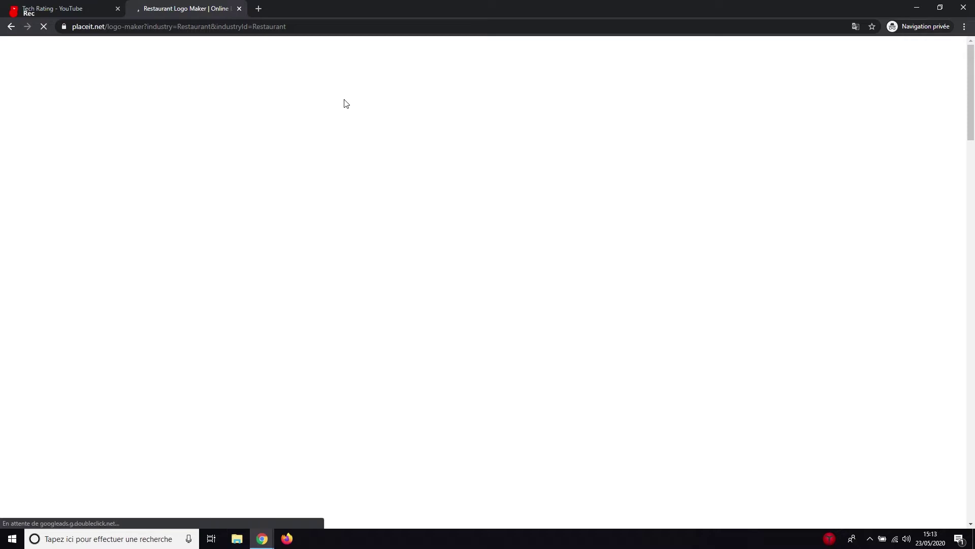
{"action": "scroll", "coordinate": [726, 346], "scroll_direction": "down", "scroll_amount": 5}
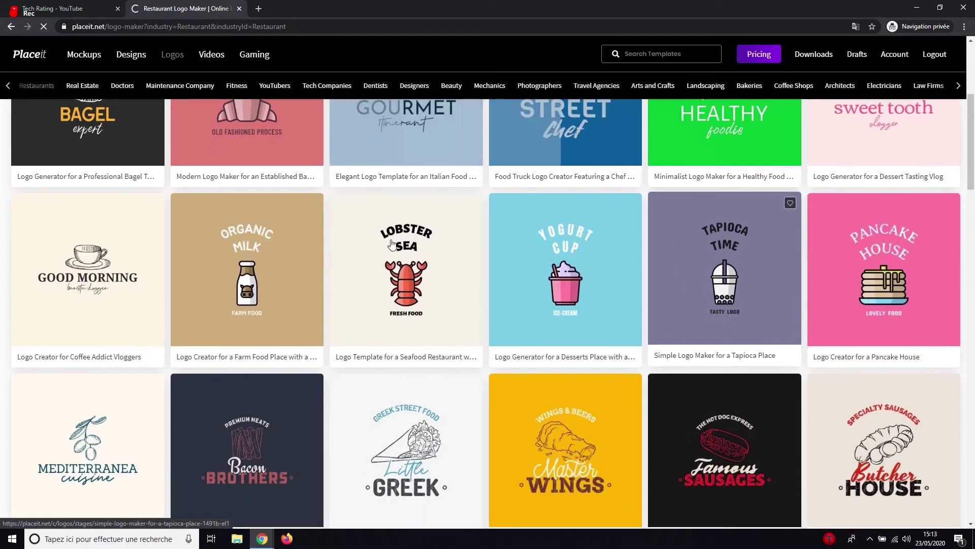
{"action": "scroll", "coordinate": [639, 279], "scroll_direction": "down", "scroll_amount": 9}
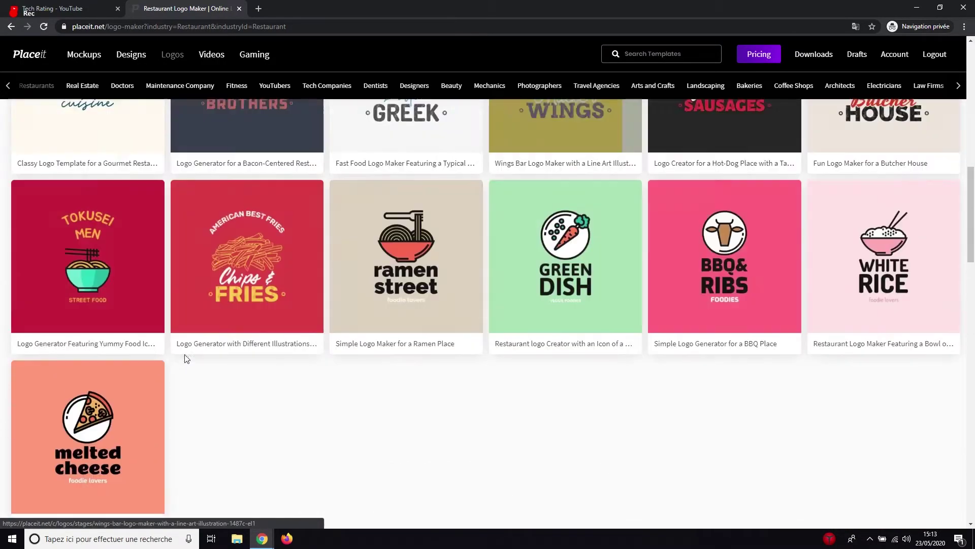
{"action": "scroll", "coordinate": [391, 356], "scroll_direction": "down", "scroll_amount": 9}
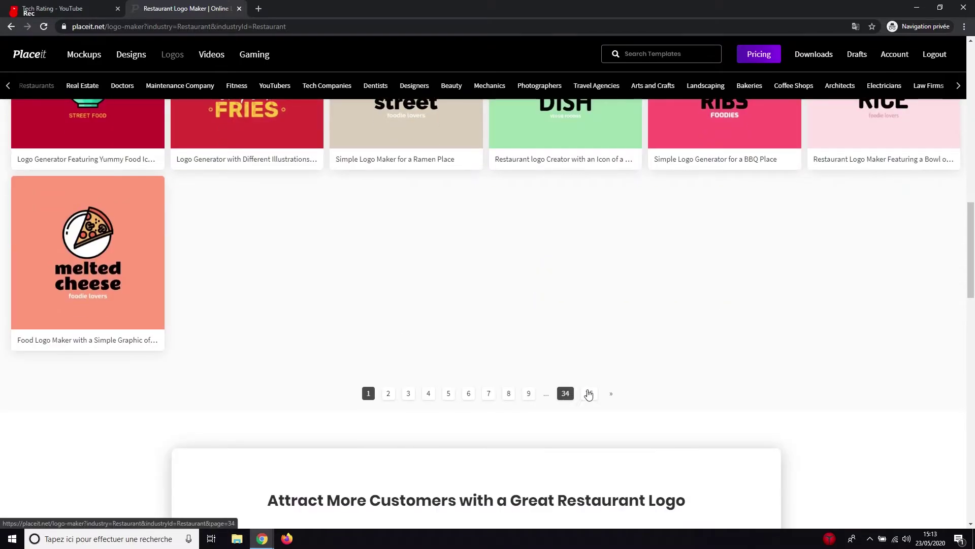
{"action": "left_click", "coordinate": [515, 395]}
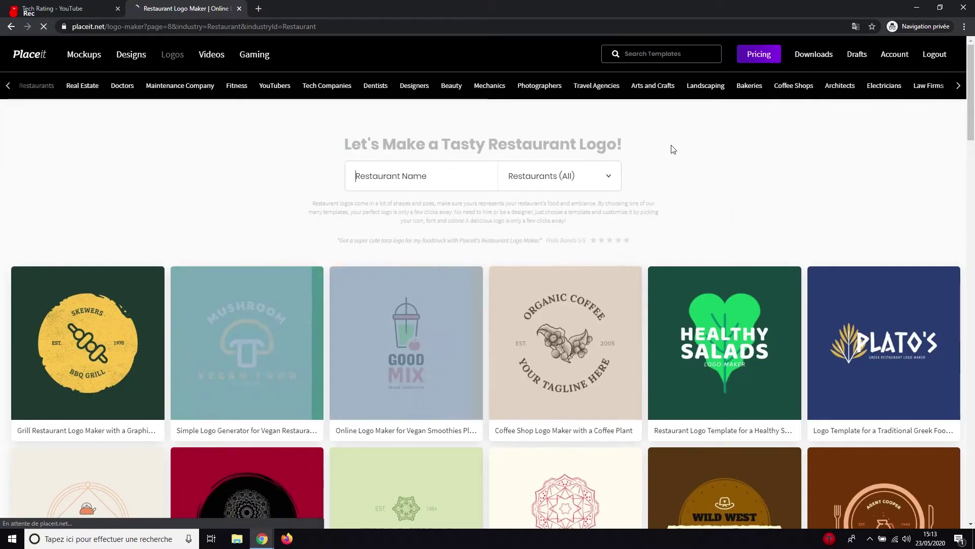
{"action": "left_click", "coordinate": [713, 339]}
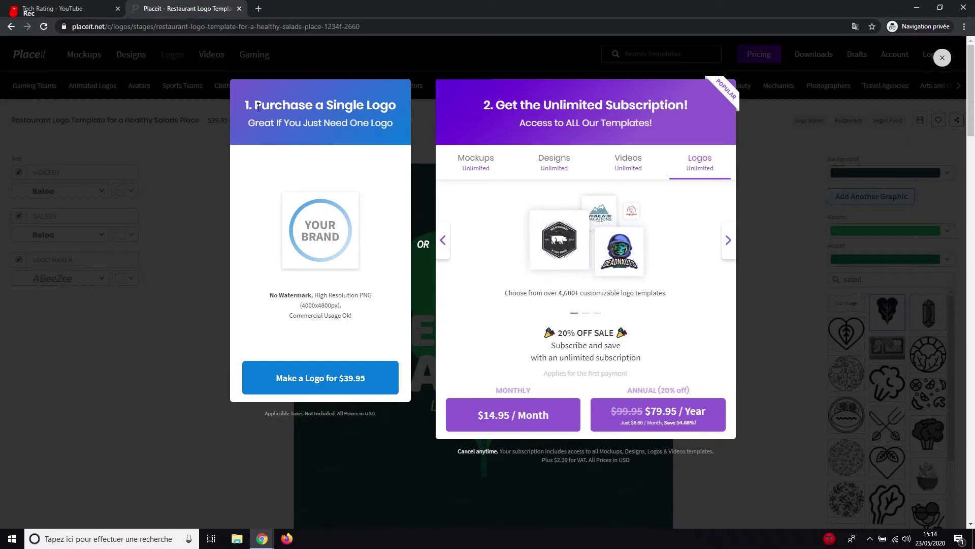
Review the purchase options for a single logo and the unlimited subscription, closing the pricing window when done.
{"action": "left_click_drag", "start_coordinate": [361, 105], "coordinate": [368, 105]}
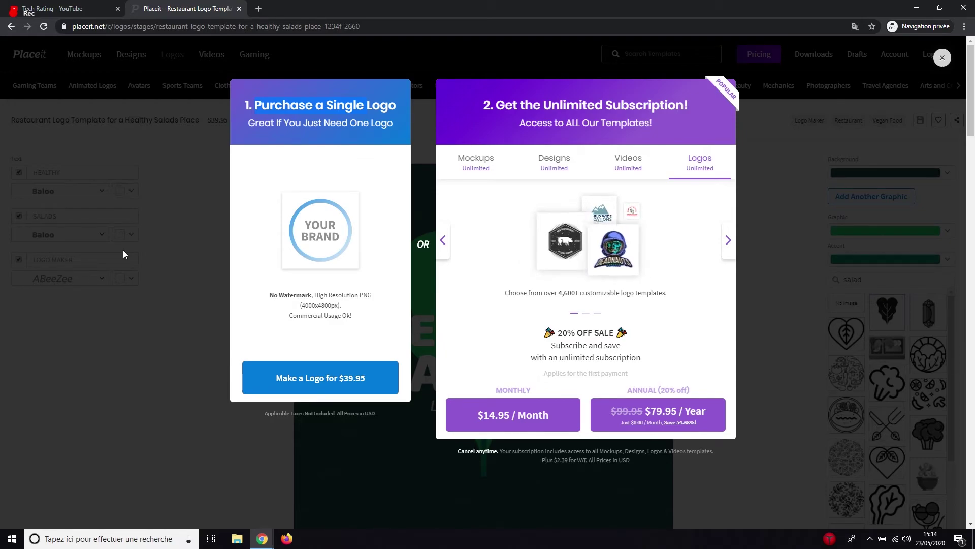
{"action": "left_click", "coordinate": [213, 203]}
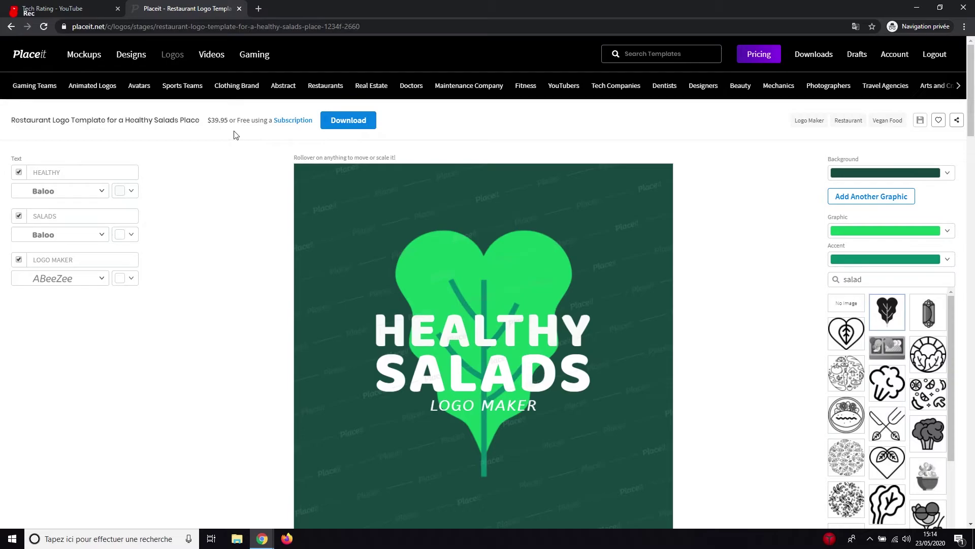
{"action": "left_click", "coordinate": [285, 121]}
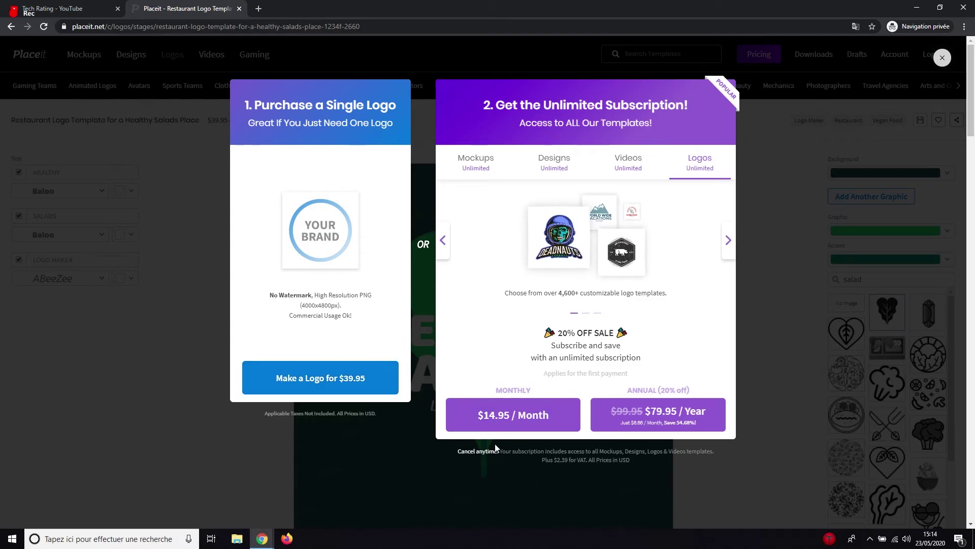
{"action": "left_click", "coordinate": [188, 206]}
Open the T-shirt mockup generator from the mockup categories.
{"action": "mouse_move", "coordinate": [101, 60]}
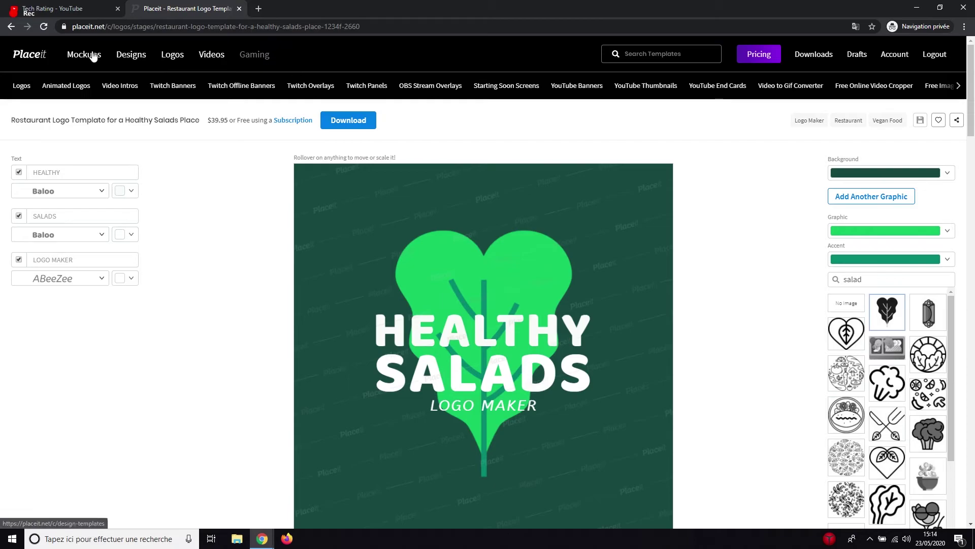
{"action": "left_click", "coordinate": [139, 87]}
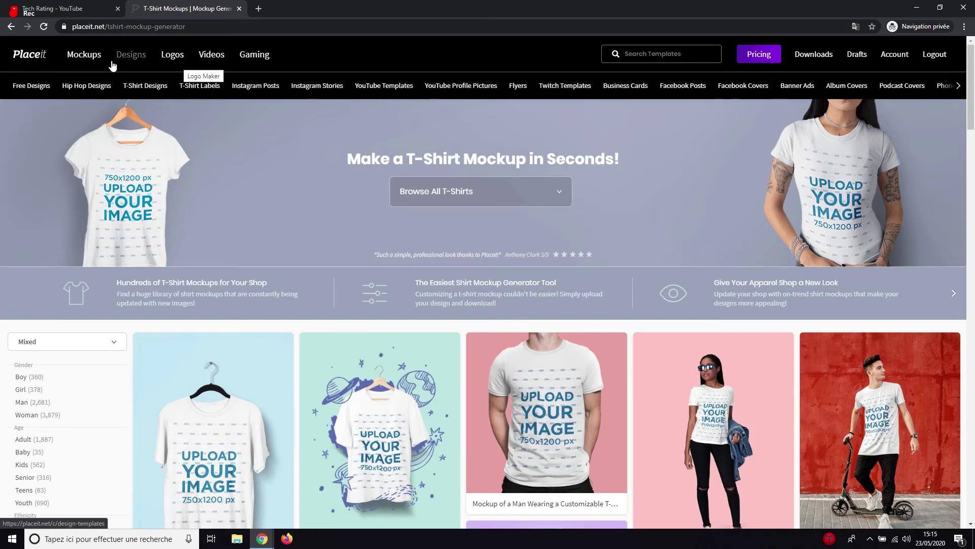
{"action": "mouse_move", "coordinate": [173, 68]}
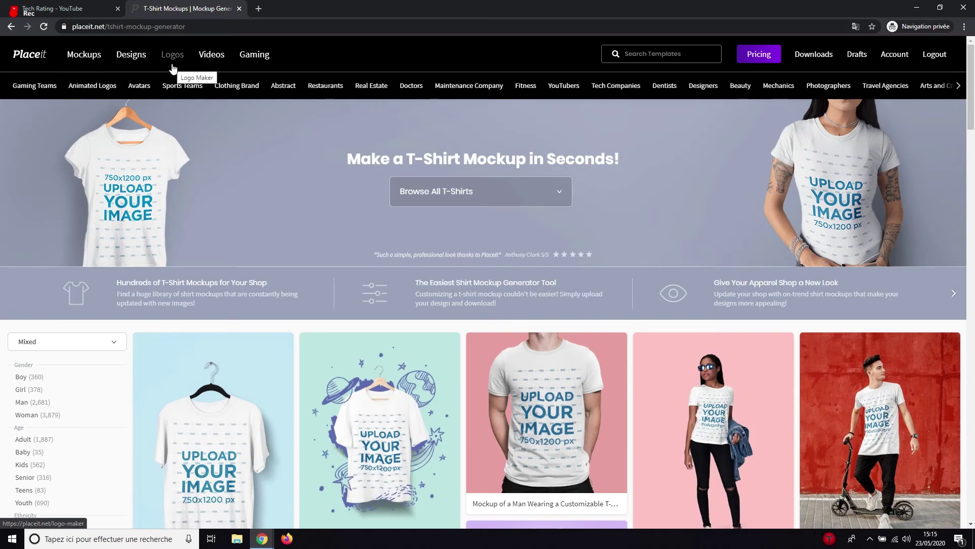